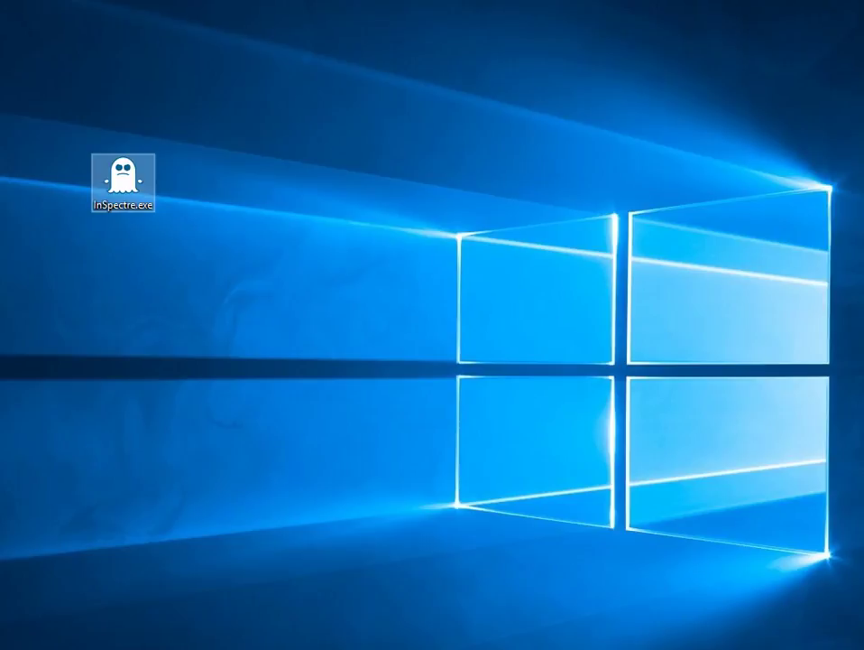
Run InSpectre.exe as administrator and move its window to the upper middle of the screen.
mouse_move(122, 176)
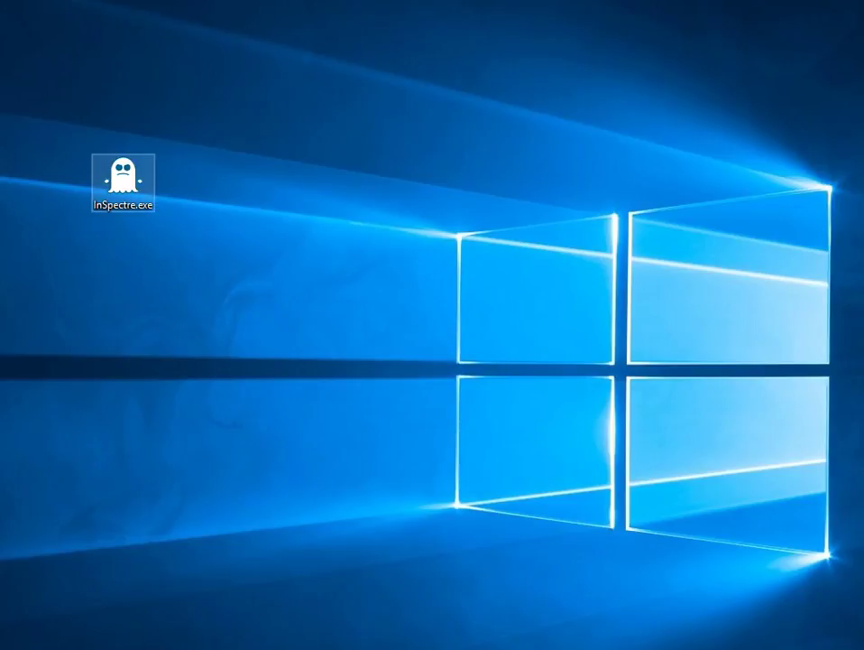
right_click(114, 180)
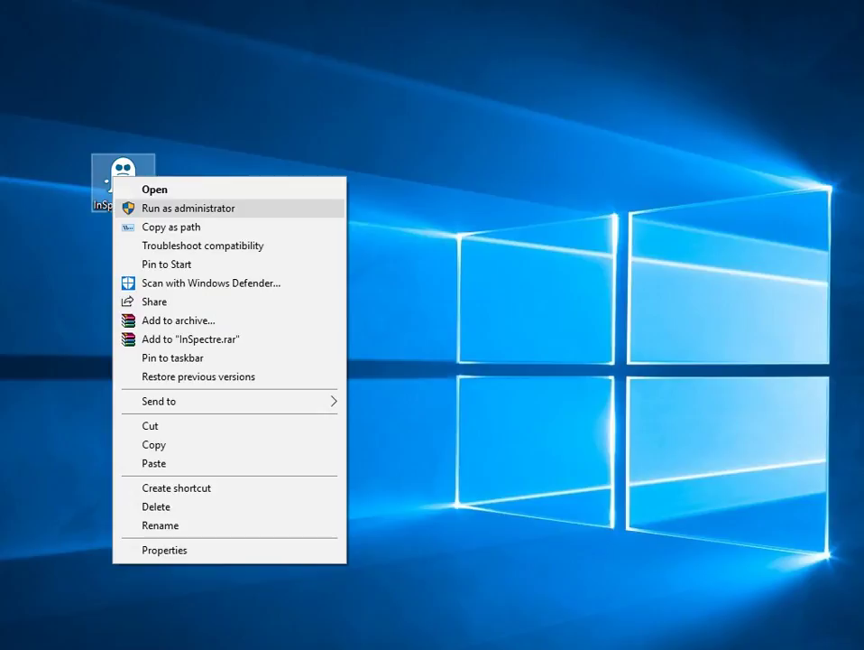
click(180, 208)
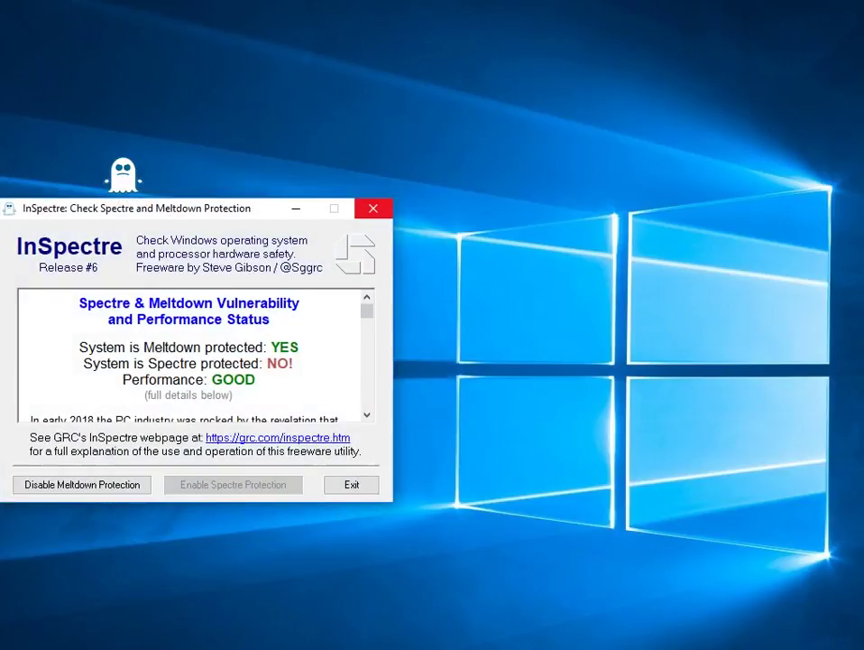
drag(173, 207, 354, 103)
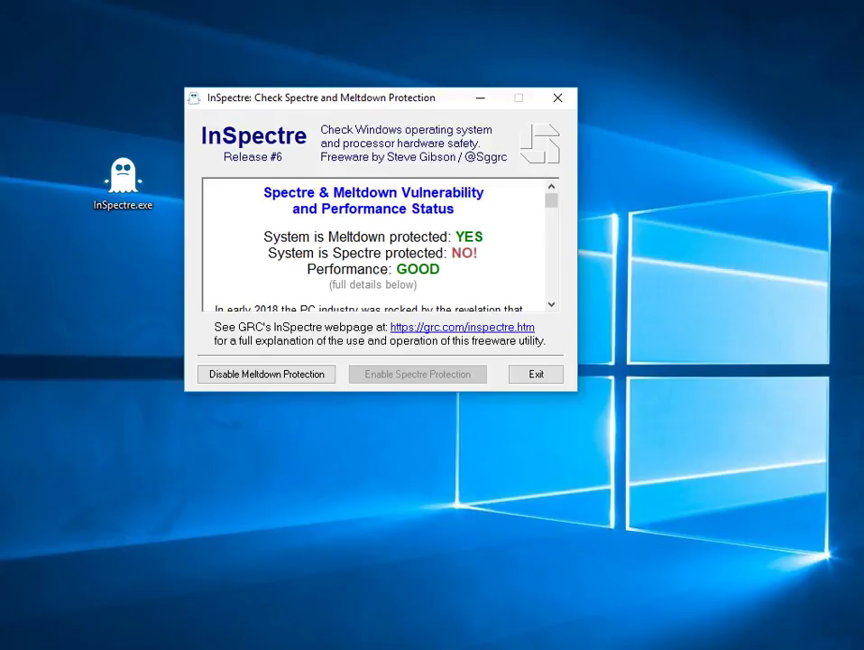
Scroll the status report down to the Guidance & Observations section on BIOS and microcode updates.
scroll(374, 243, down, 2)
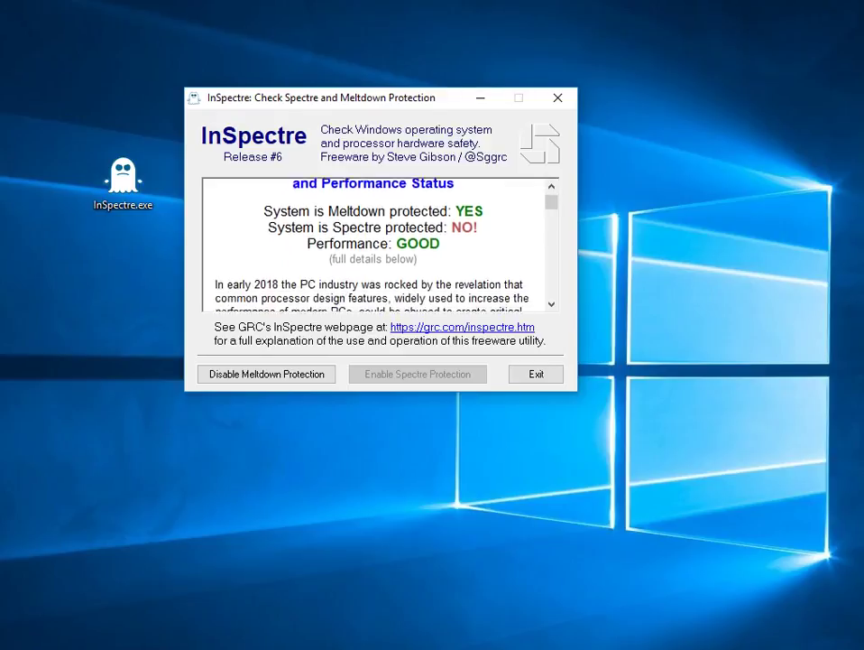
scroll(374, 244, down, 1)
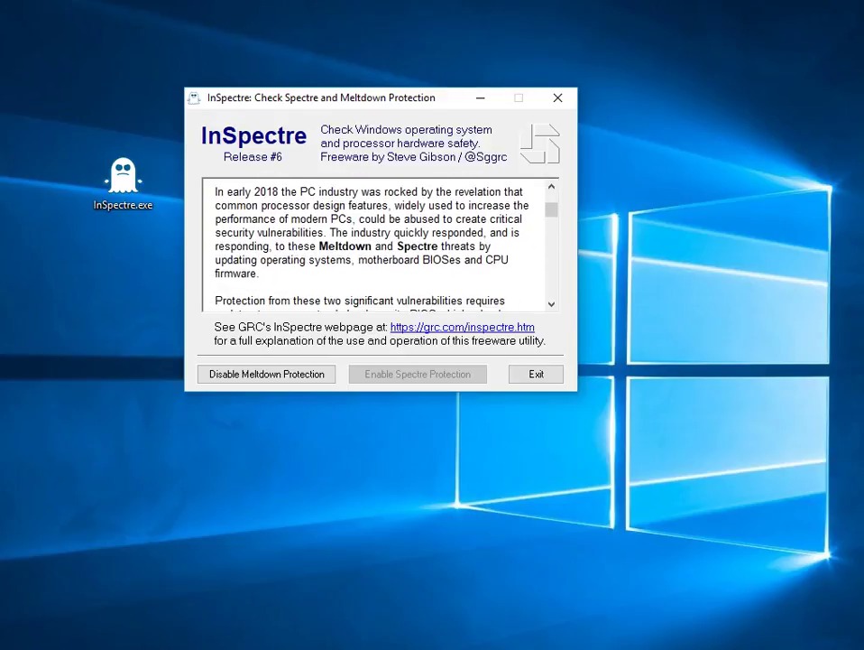
scroll(373, 244, down, 4)
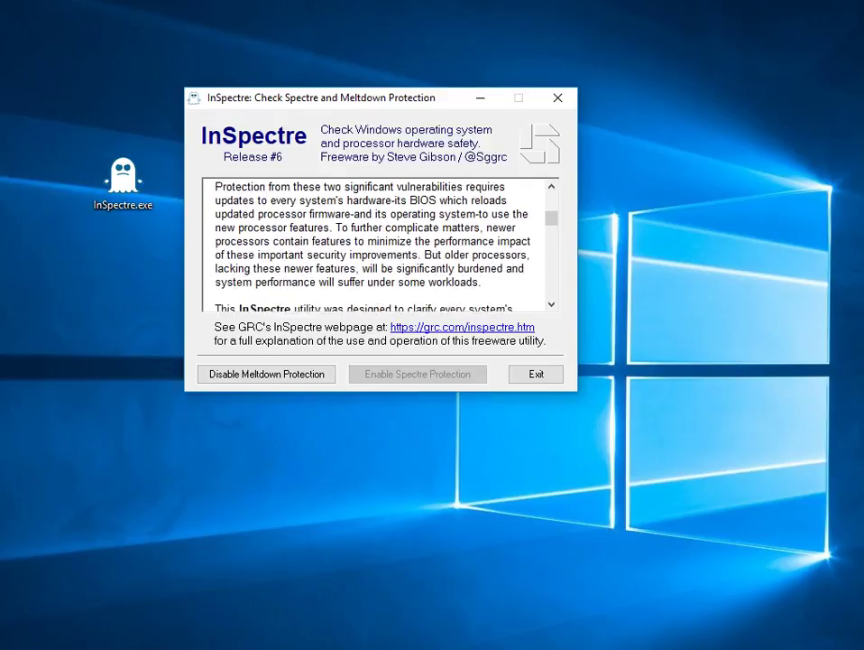
scroll(374, 243, down, 1)
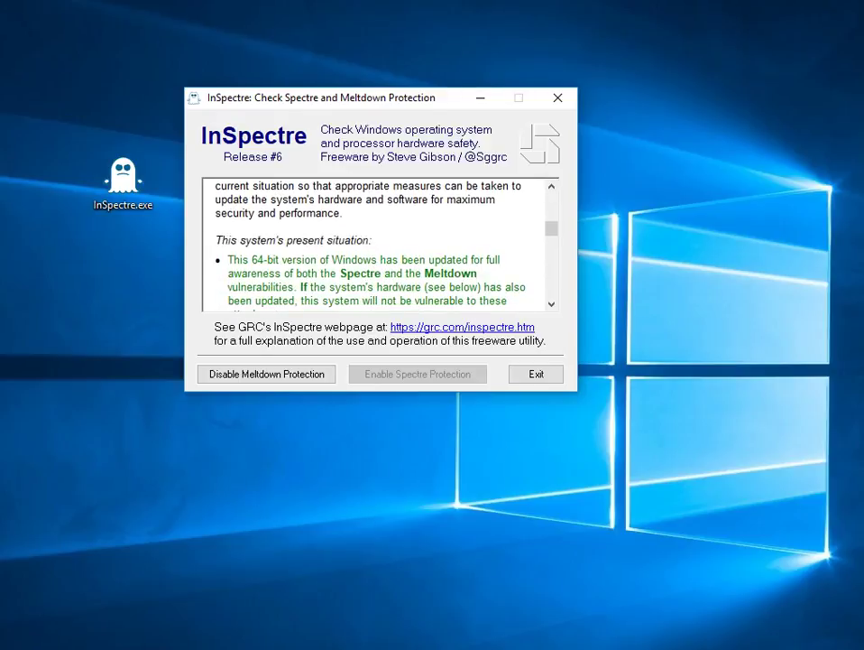
scroll(373, 244, down, 1)
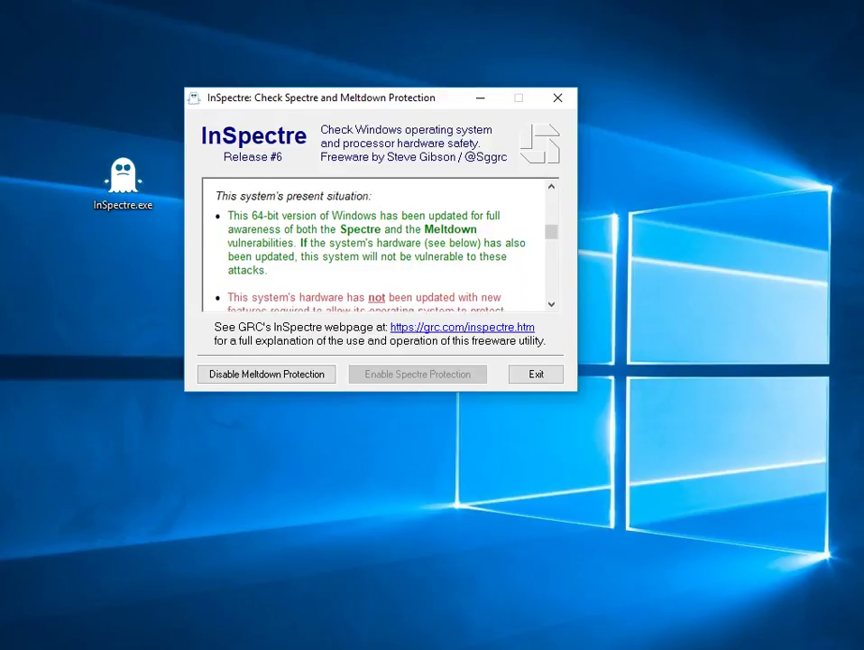
scroll(373, 243, down, 2)
scroll(373, 244, down, 5)
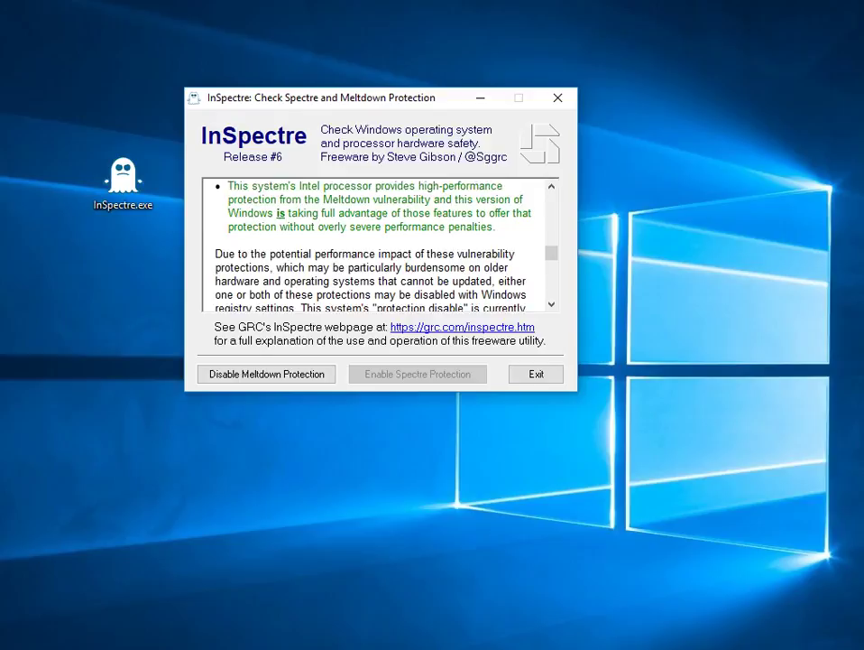
scroll(374, 244, down, 4)
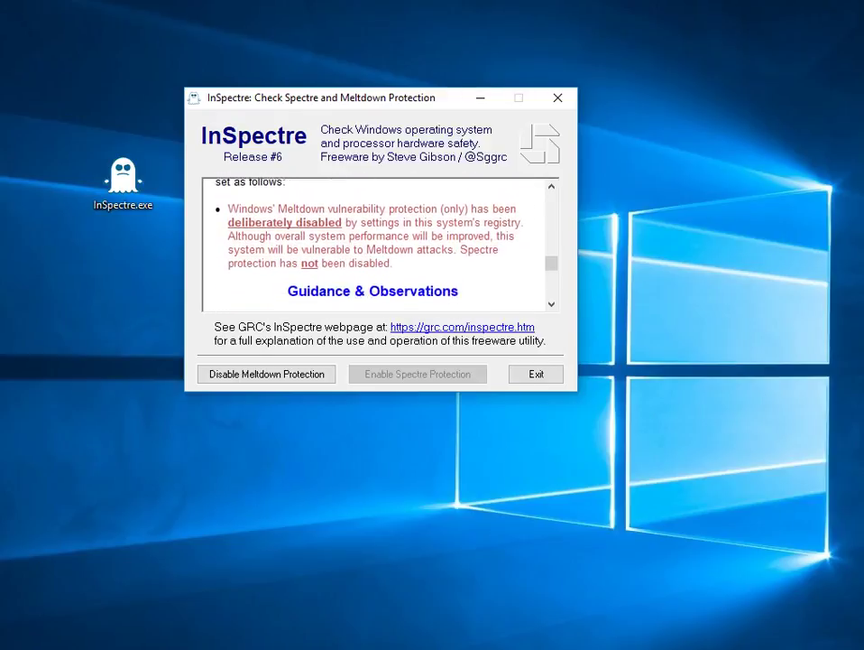
scroll(374, 244, down, 3)
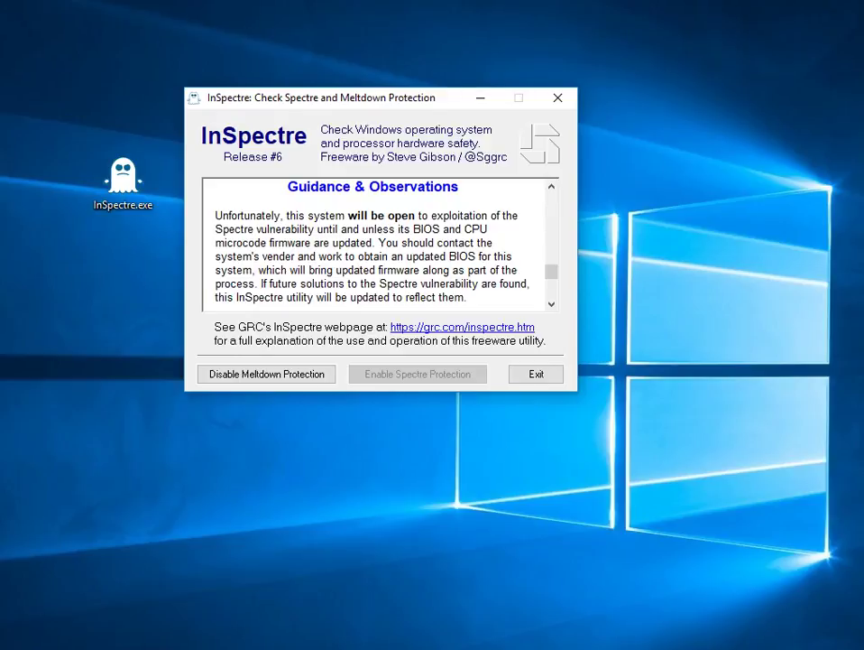
scroll(379, 244, down, 1)
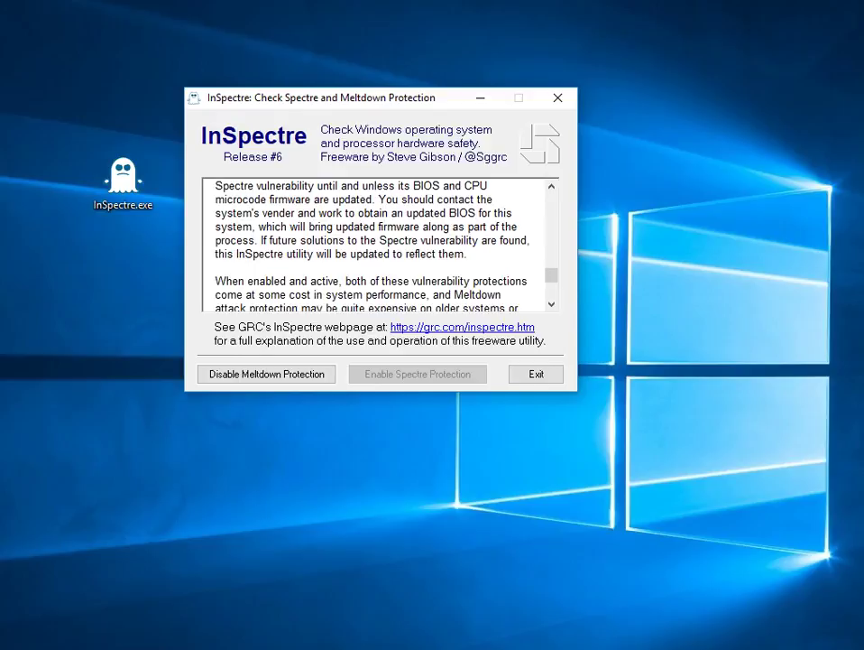
scroll(379, 244, down, 2)
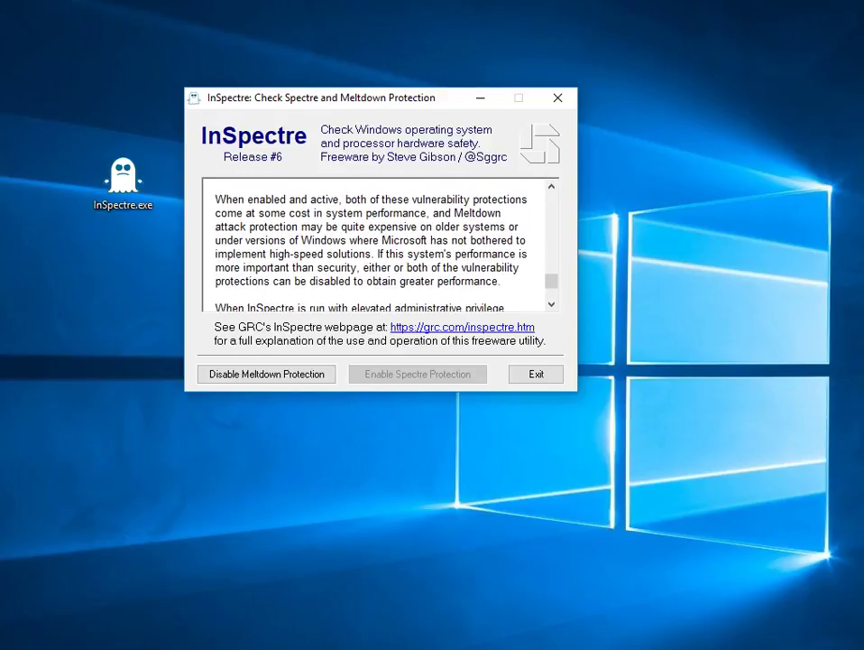
scroll(379, 243, down, 2)
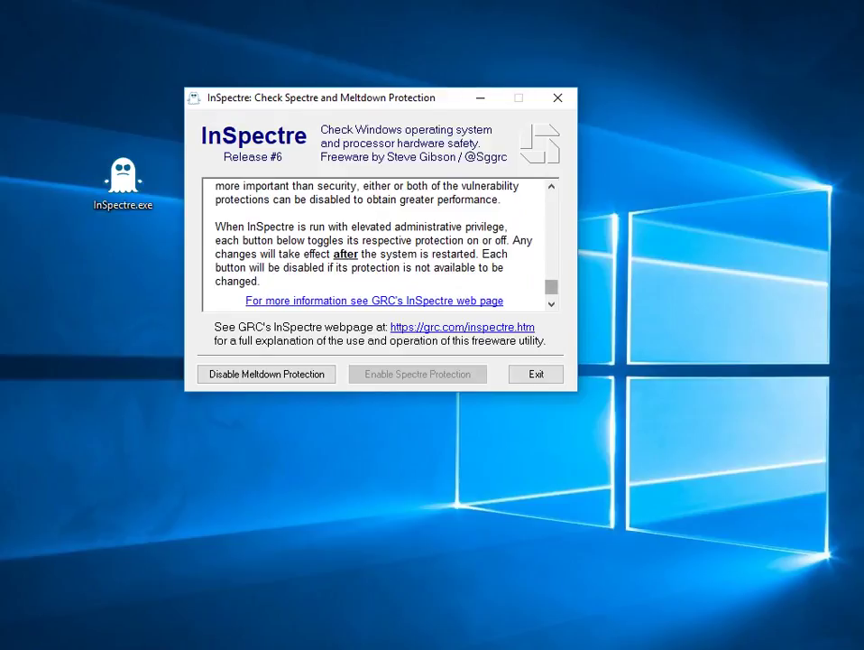
scroll(379, 243, up, 10)
scroll(379, 244, down, 1)
scroll(379, 244, up, 1)
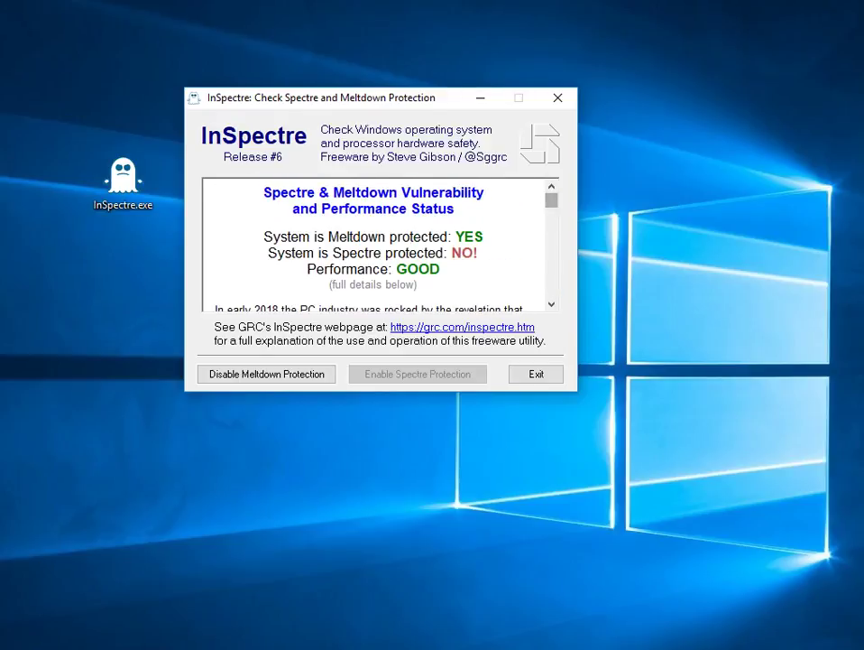
scroll(379, 244, down, 2)
scroll(379, 244, down, 10)
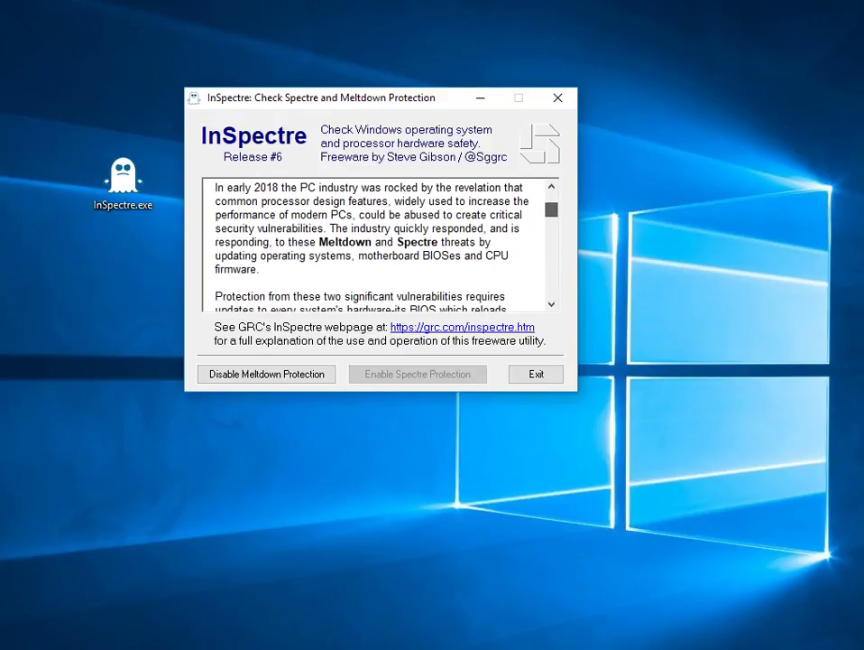
scroll(379, 243, down, 1)
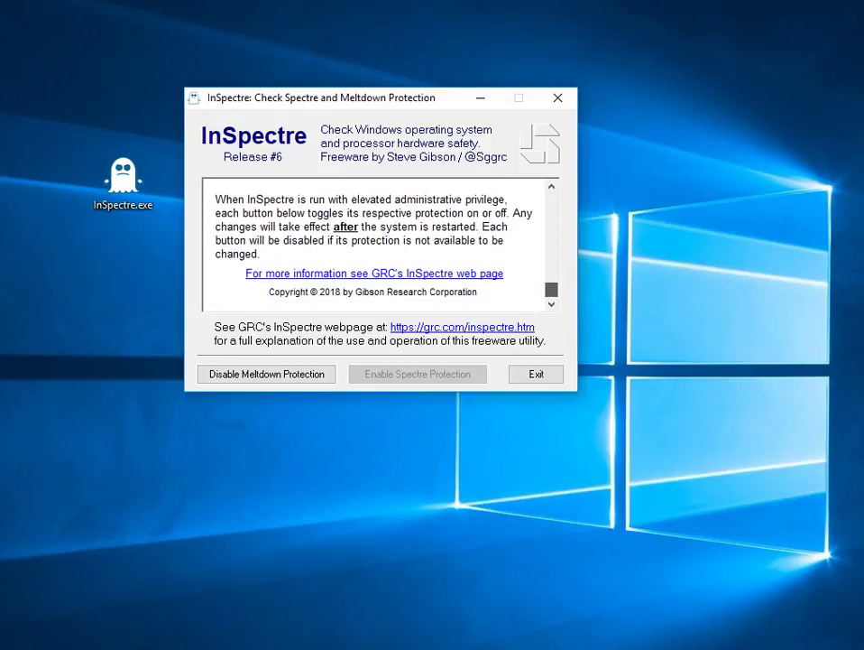
scroll(379, 244, up, 8)
scroll(379, 244, up, 2)
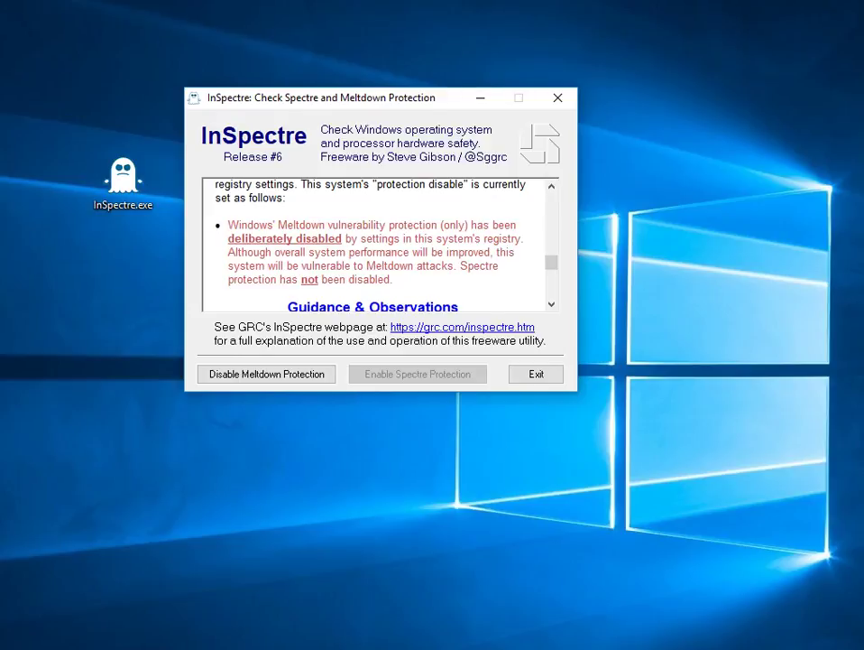
scroll(379, 243, down, 4)
scroll(379, 243, up, 2)
scroll(379, 243, down, 5)
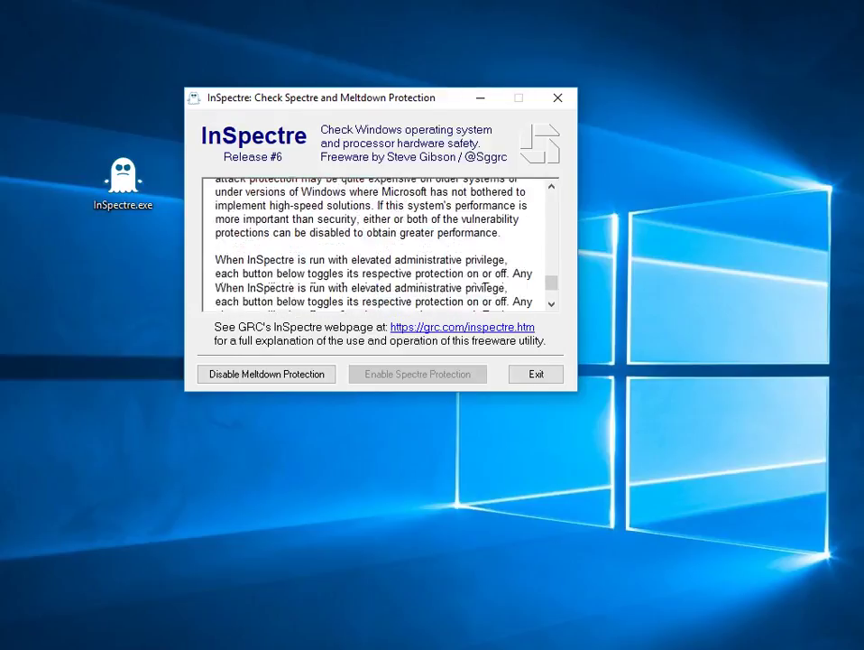
scroll(379, 244, down, 2)
scroll(379, 243, up, 4)
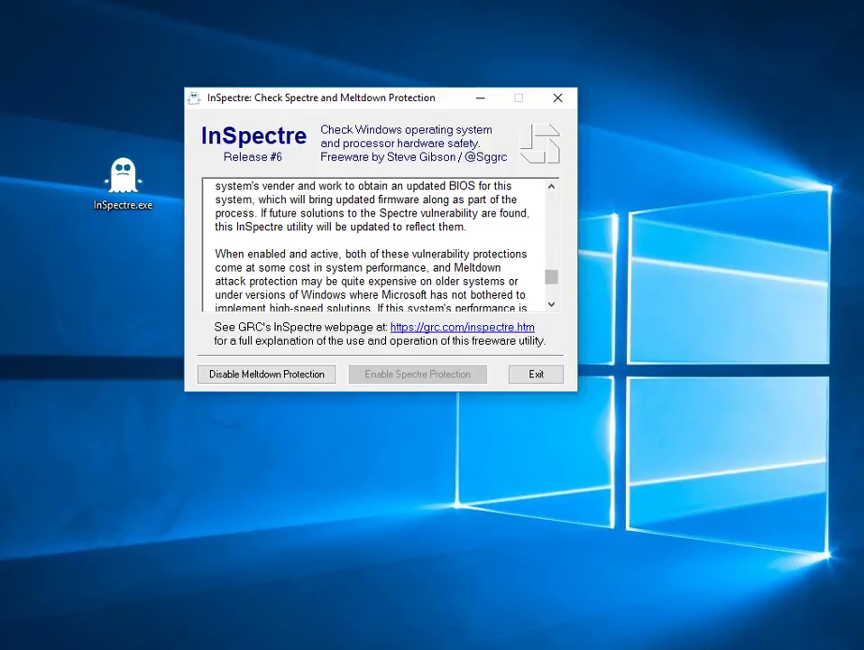
scroll(379, 244, up, 6)
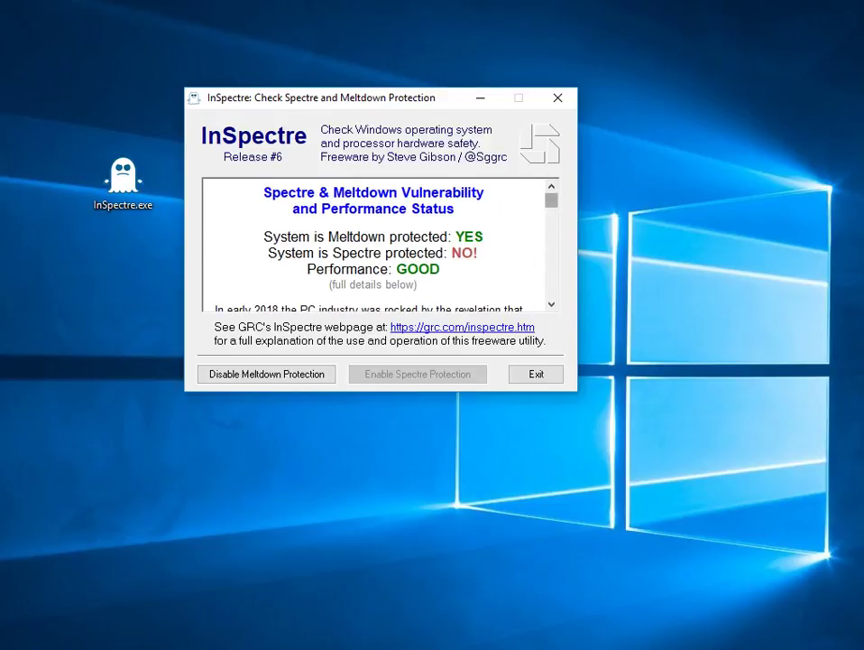
scroll(379, 243, down, 7)
scroll(379, 243, up, 2)
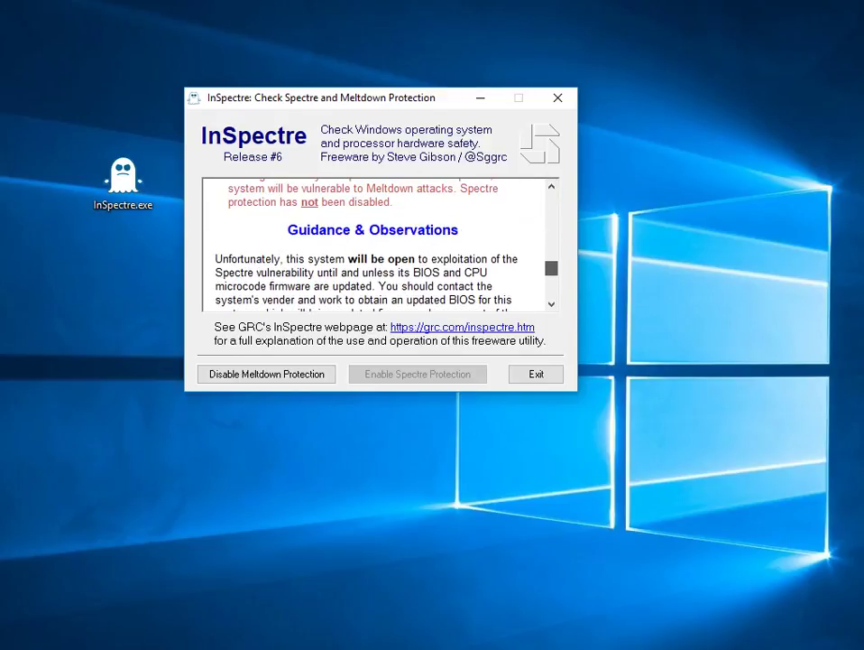
scroll(379, 244, up, 5)
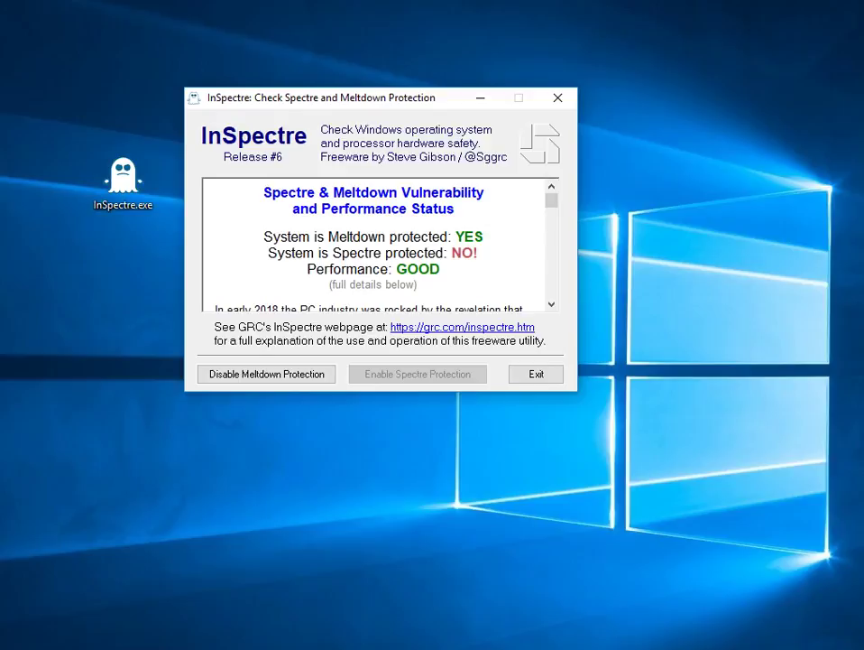
scroll(379, 243, down, 10)
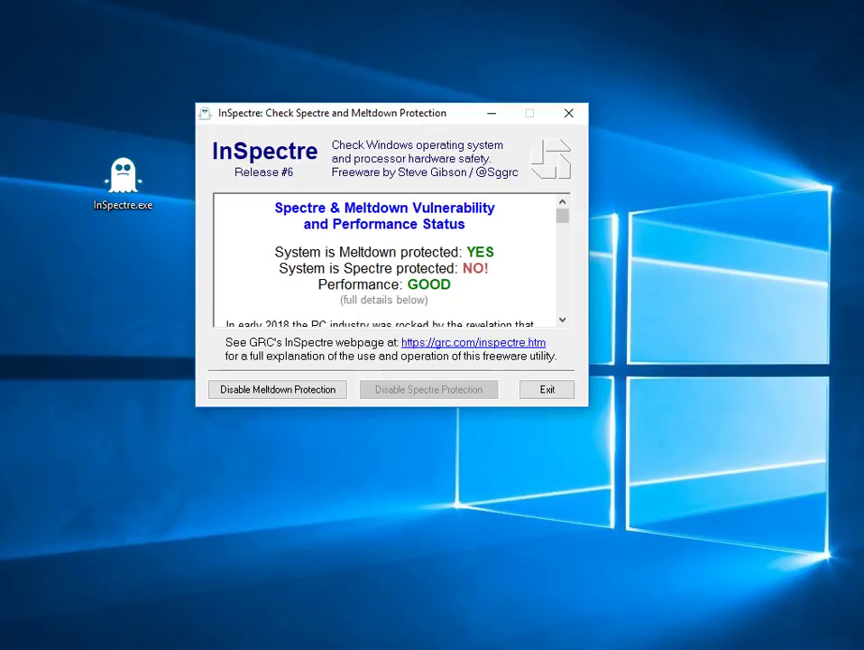
scroll(388, 260, down, 15)
scroll(388, 260, up, 10)
scroll(388, 259, up, 5)
scroll(388, 260, down, 4)
scroll(388, 260, down, 1)
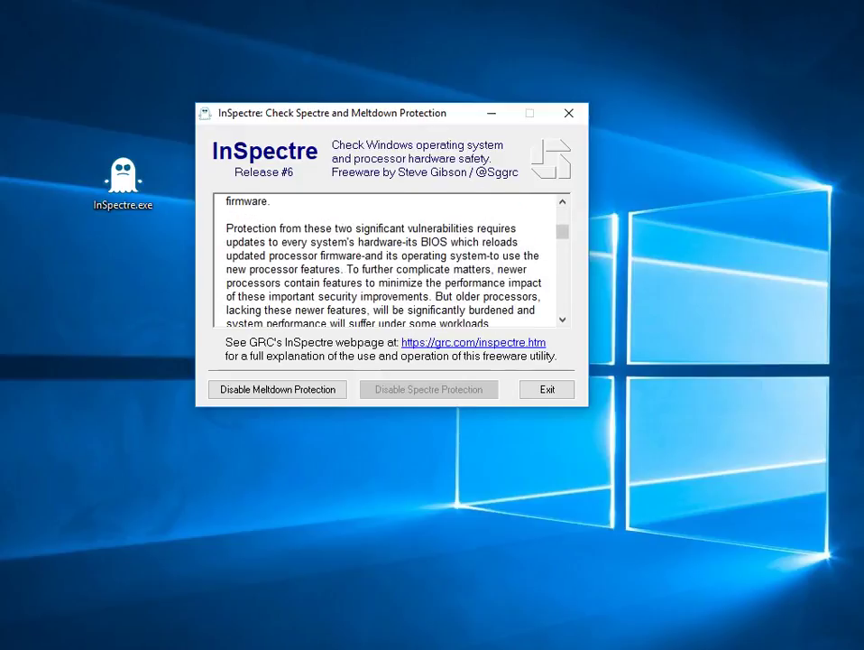
scroll(388, 260, up, 4)
scroll(391, 260, down, 3)
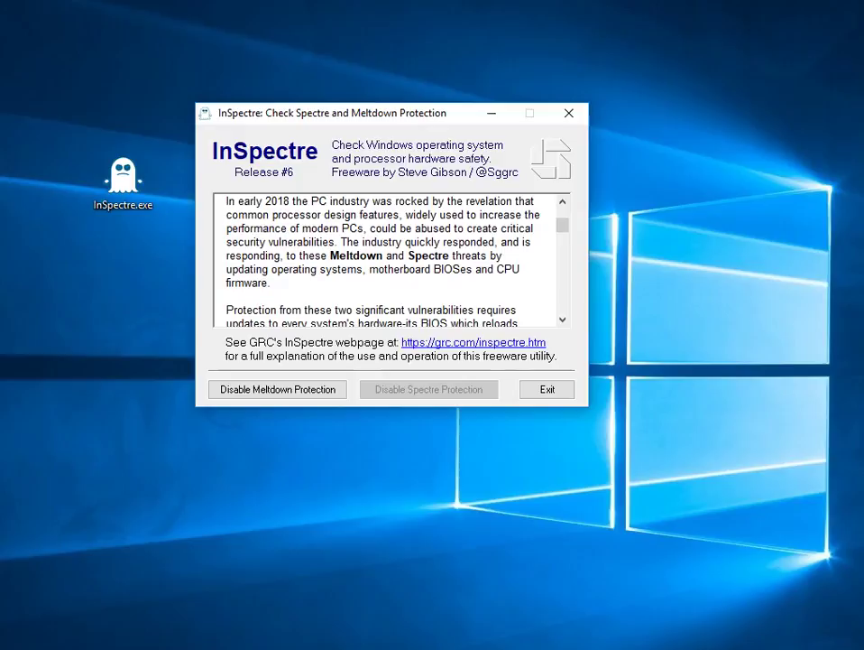
scroll(388, 260, up, 1)
scroll(388, 260, down, 5)
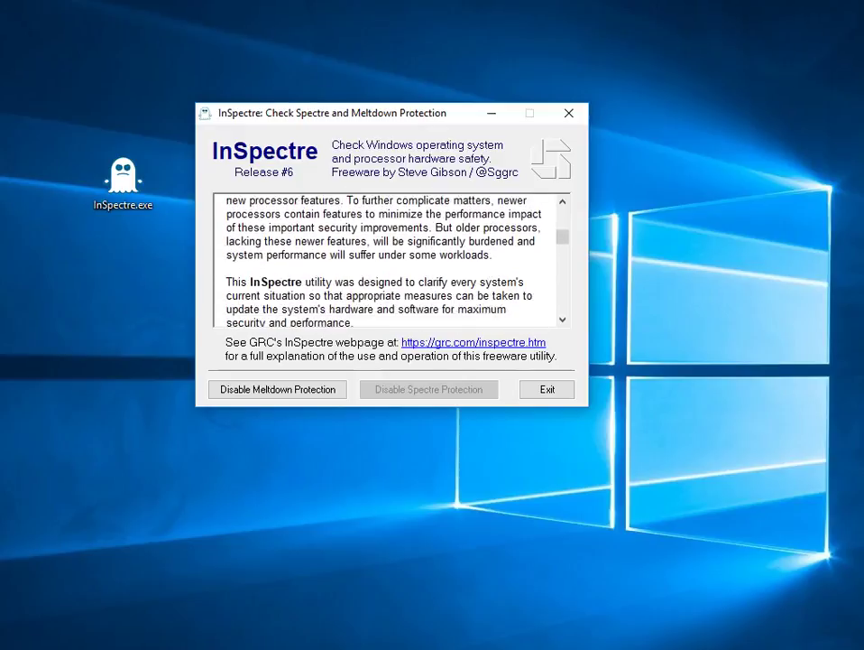
scroll(388, 260, down, 3)
scroll(388, 260, down, 2)
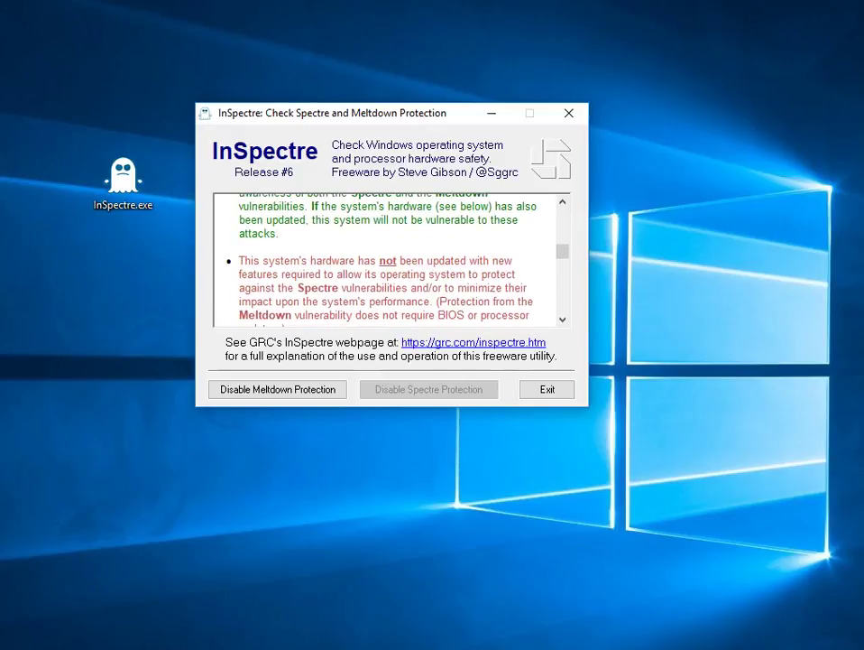
scroll(388, 260, up, 1)
scroll(388, 260, down, 1)
scroll(388, 260, down, 1)
scroll(388, 259, down, 3)
scroll(388, 260, down, 3)
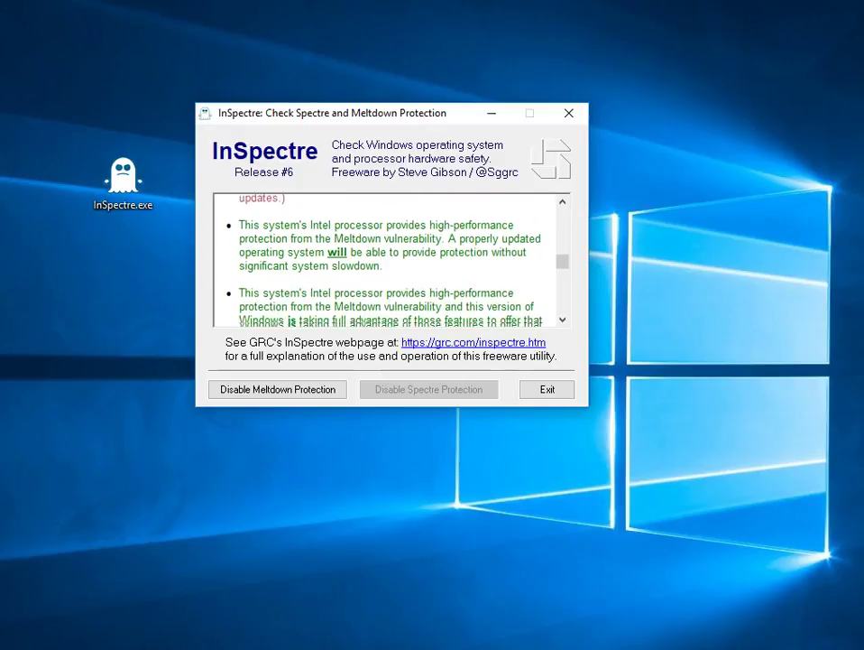
scroll(388, 260, up, 10)
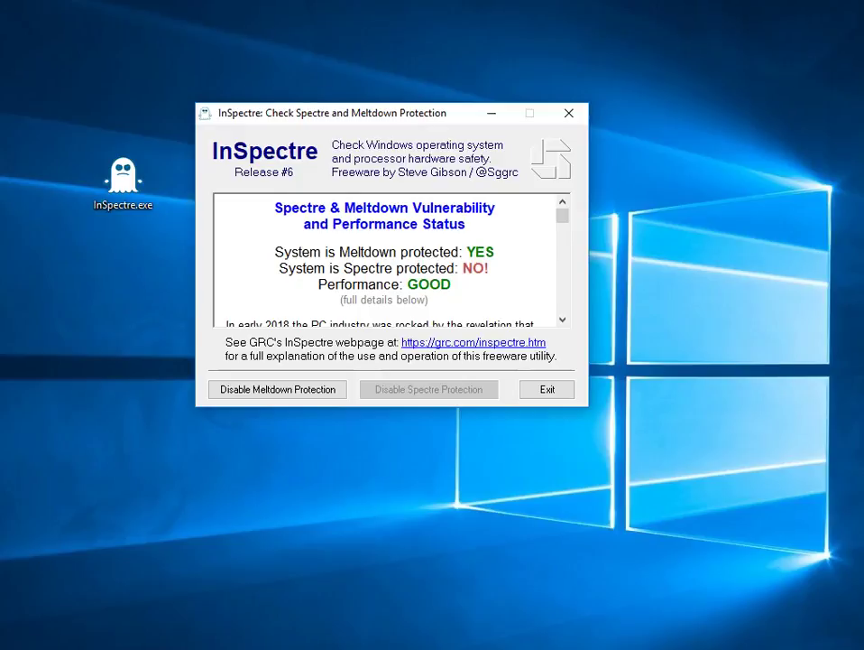
Shift the InSpectre window slightly right and down, then nudge it back a touch left.
drag(363, 113, 390, 126)
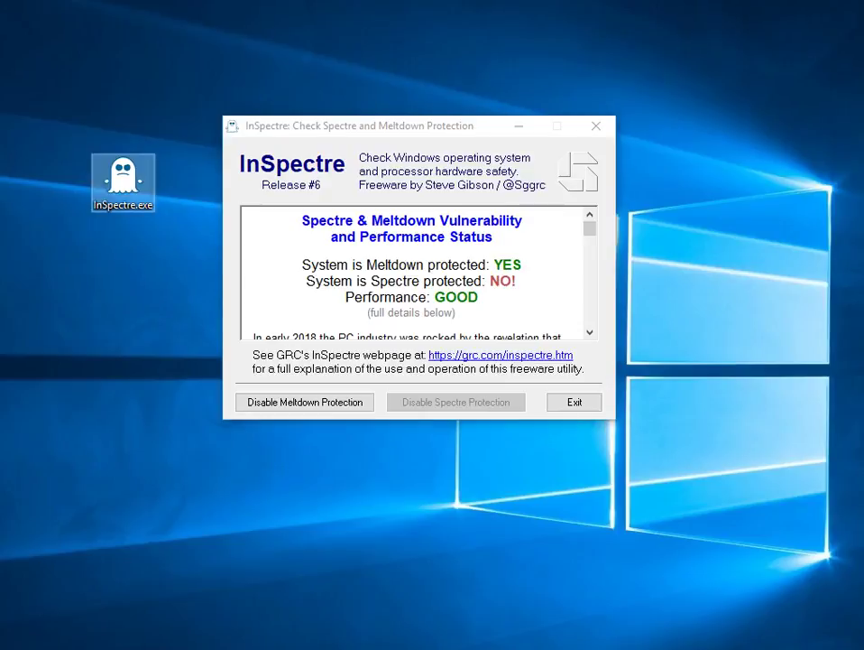
mouse_move(415, 131)
mouse_down()
mouse_move(383, 160)
mouse_move(410, 105)
mouse_move(421, 121)
mouse_move(409, 128)
mouse_up()
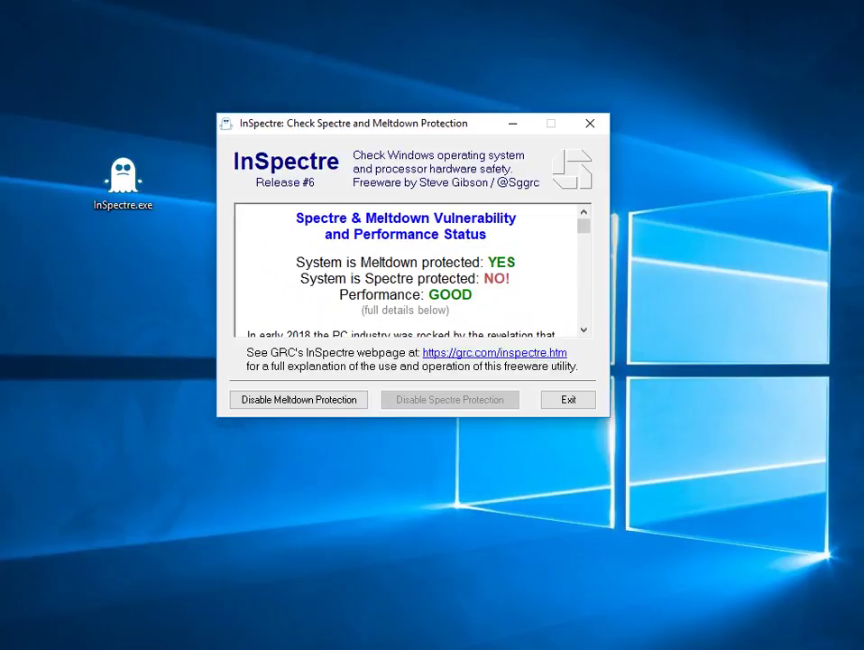